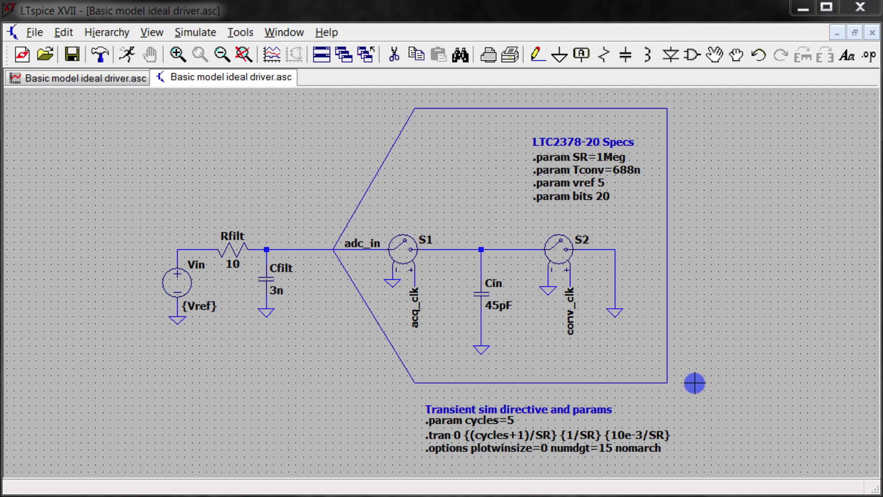
Step: Simulate the circuit and maximize the V(acq_clk), V(conv_clk), V(adc_in), V(error_in_lsbs) plot
left_click_drag(773, 390, 148, 388)
left_click_drag(272, 337, 235, 301)
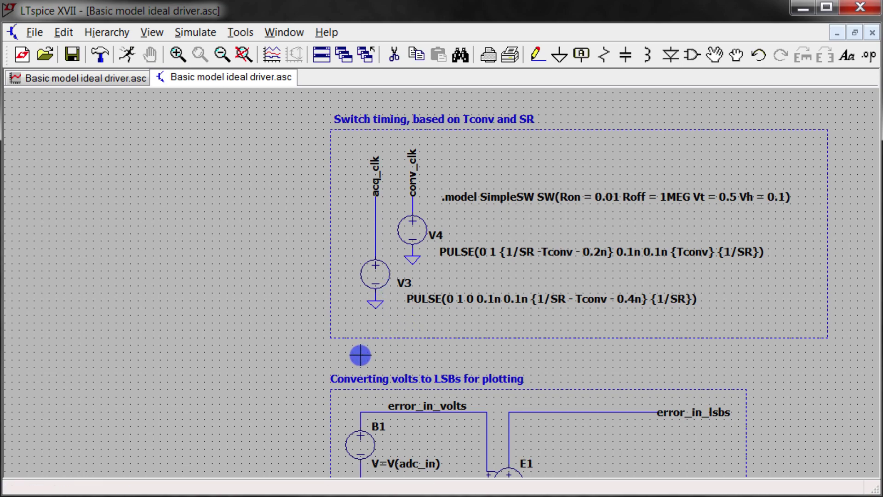
left_click_drag(338, 357, 259, 204)
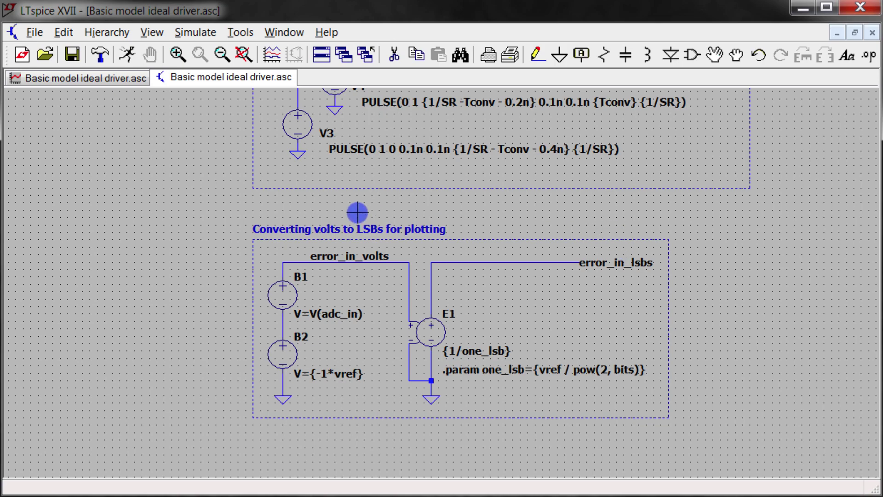
left_click_drag(294, 207, 710, 335)
left_click_drag(443, 269, 782, 283)
left_click(131, 54)
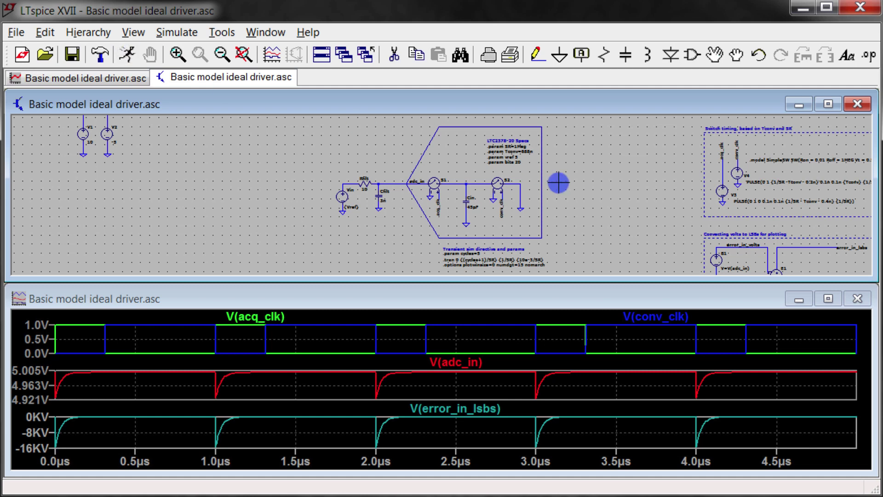
left_click(825, 302)
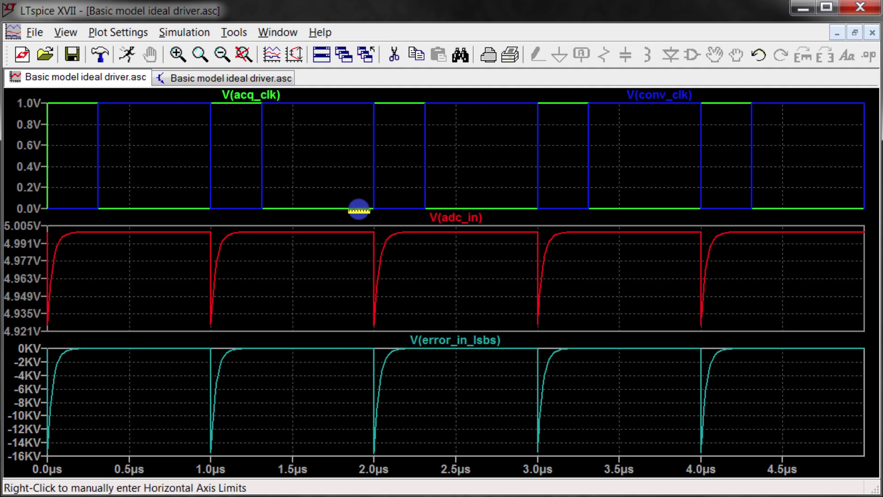
Step: Zoom to 1.86–2.58 µs and cursor the V(adc_in) dip from 4.99995 V to 4.9261927 V (−73.75732 mV)
left_click_drag(358, 212, 458, 341)
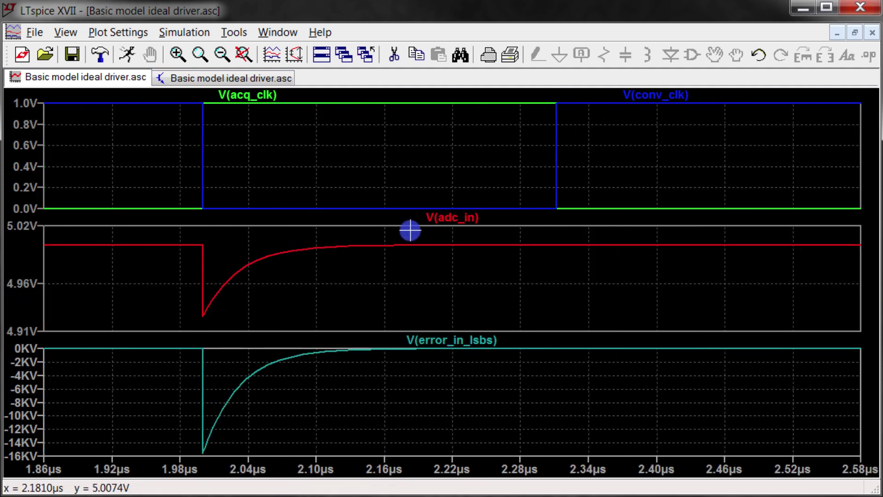
left_click(450, 215)
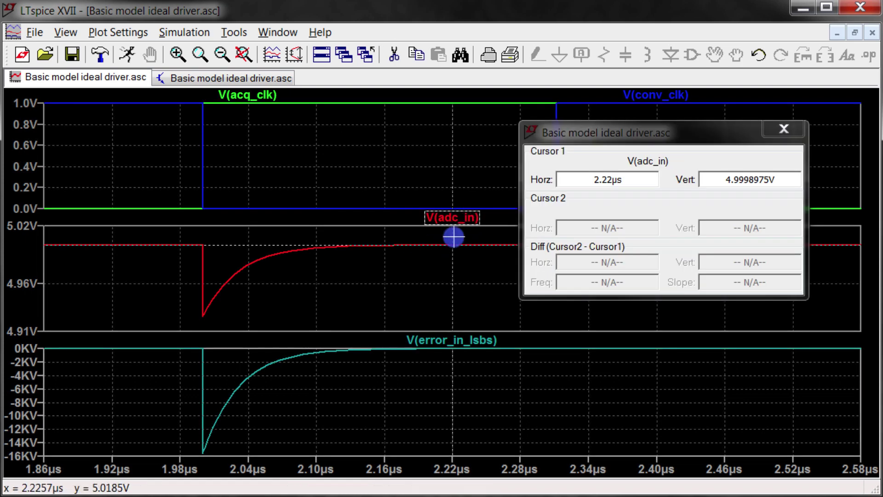
left_click_drag(451, 255, 183, 275)
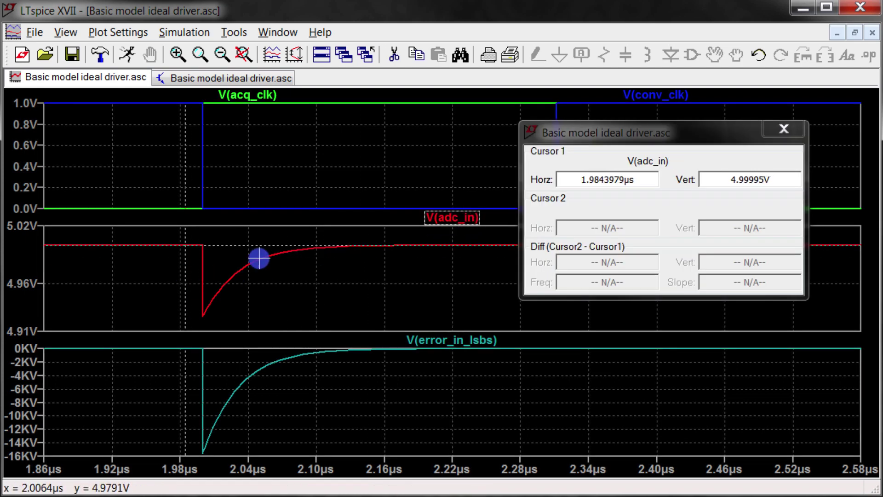
left_click(451, 217)
left_click_drag(453, 276, 203, 321)
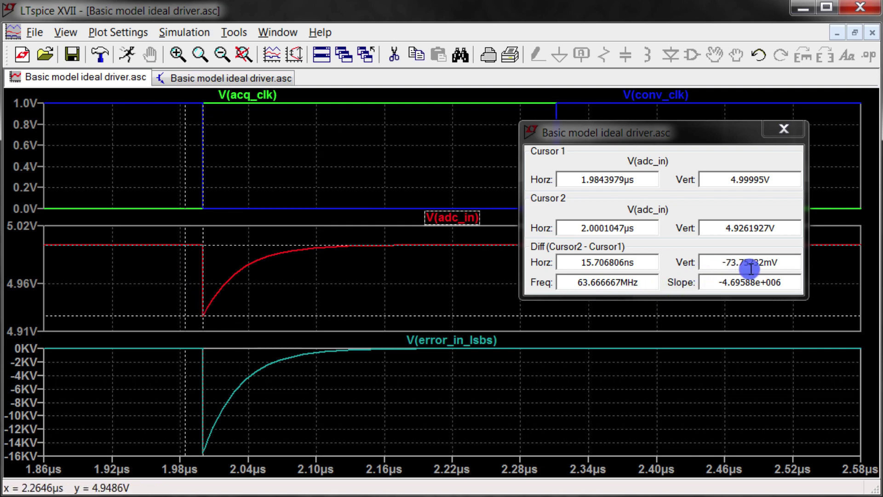
left_click_drag(782, 266, 731, 258)
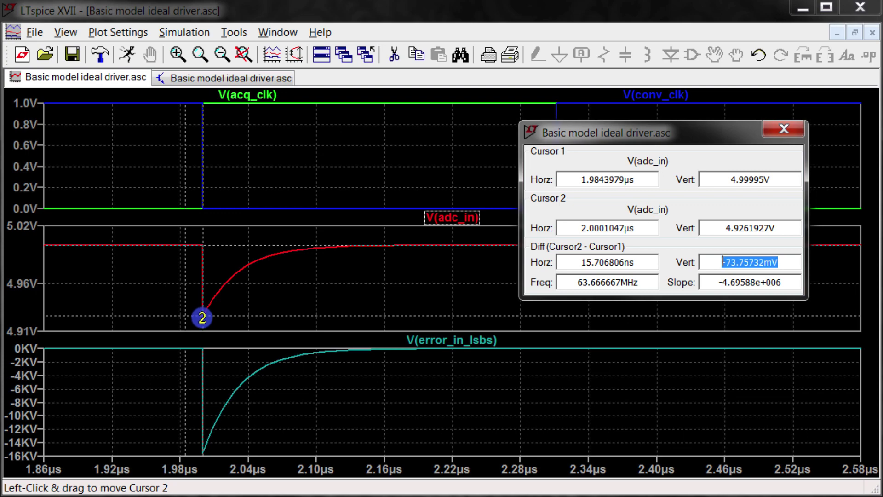
Step: Place cursors on V(error_in_lsbs) at 1.988 µs and 2.311 µs, reading a −520.18575 mV difference
left_click(774, 133)
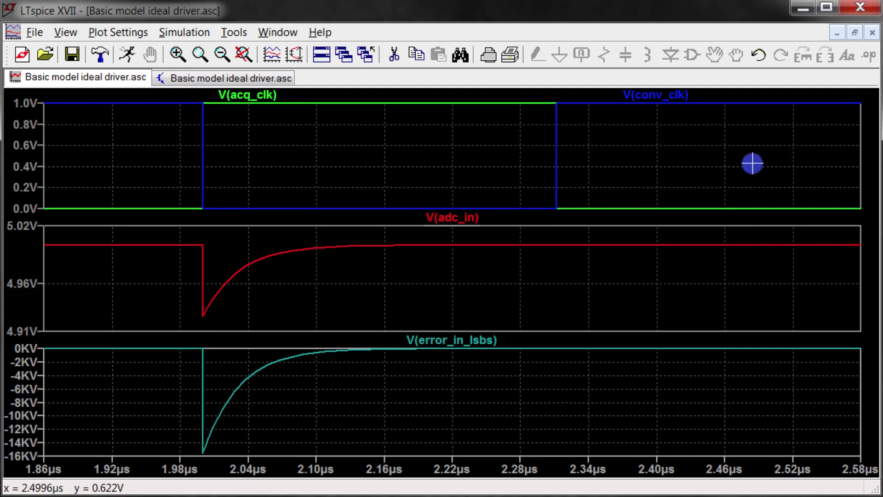
left_click(499, 345)
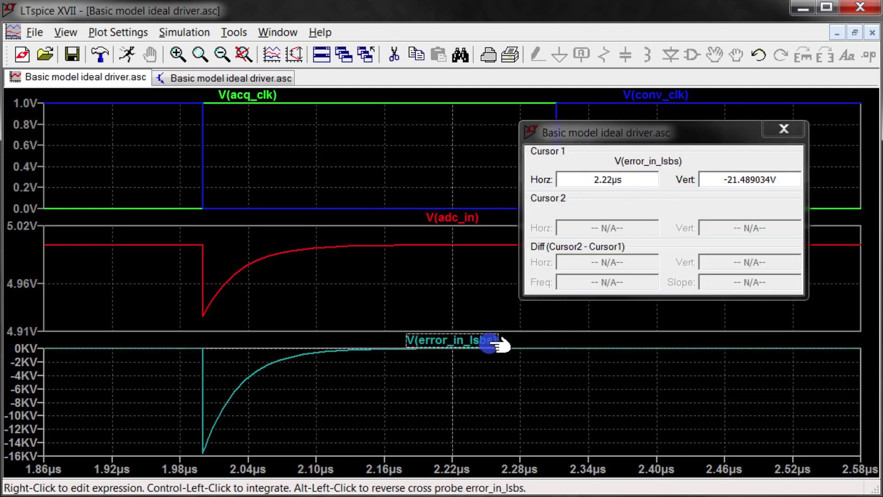
mouse_move(446, 383)
left_mouse_down()
mouse_move(193, 409)
mouse_move(189, 373)
left_mouse_up()
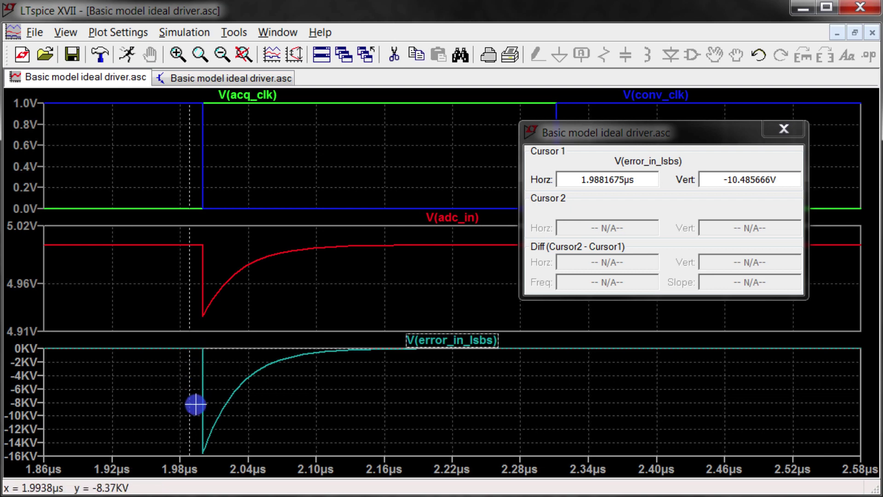
left_click(452, 342)
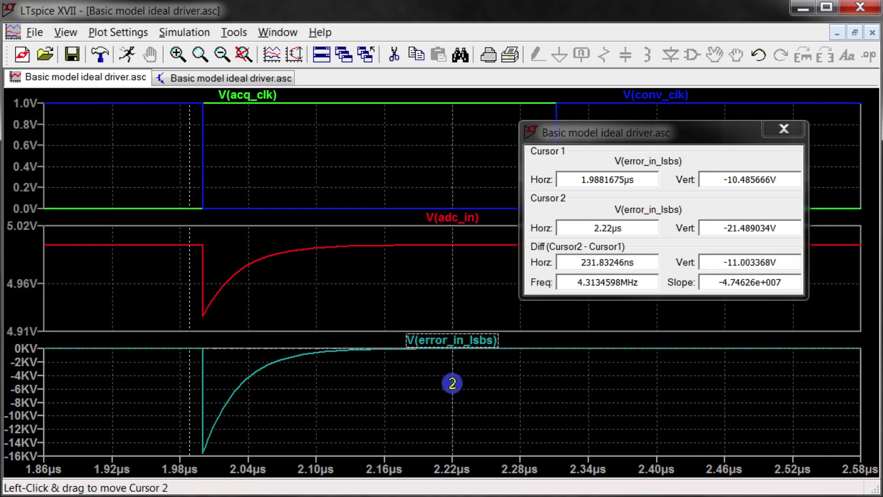
left_click_drag(453, 383, 535, 388)
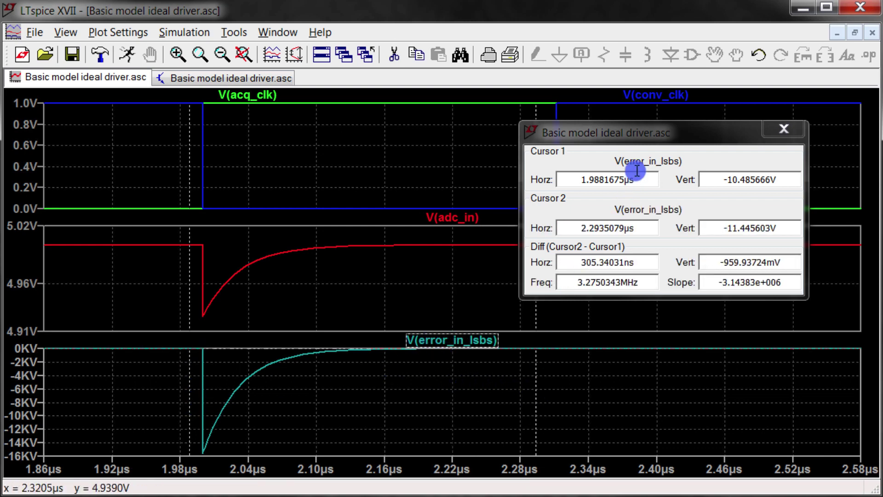
left_click_drag(649, 136, 716, 263)
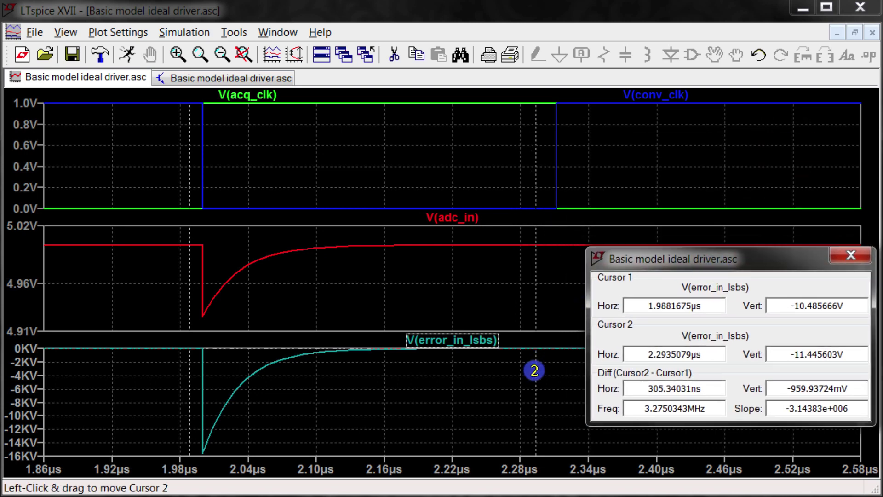
left_click_drag(534, 370, 556, 378)
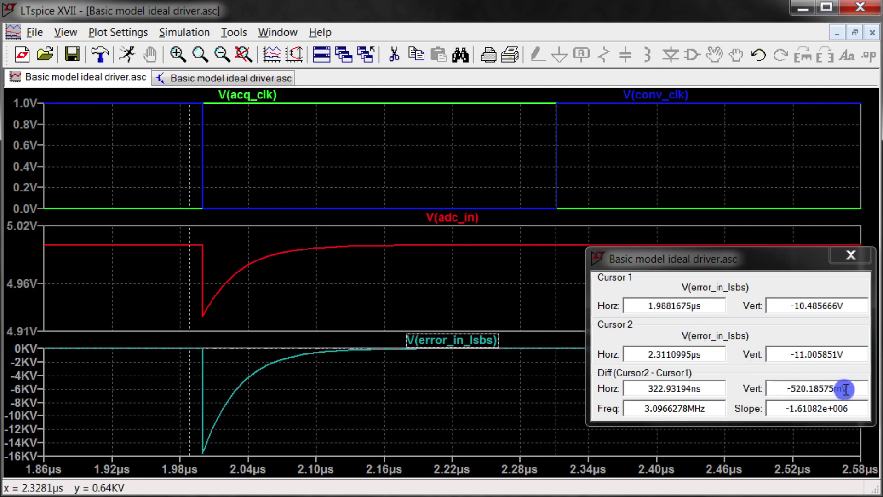
left_click_drag(853, 389, 780, 389)
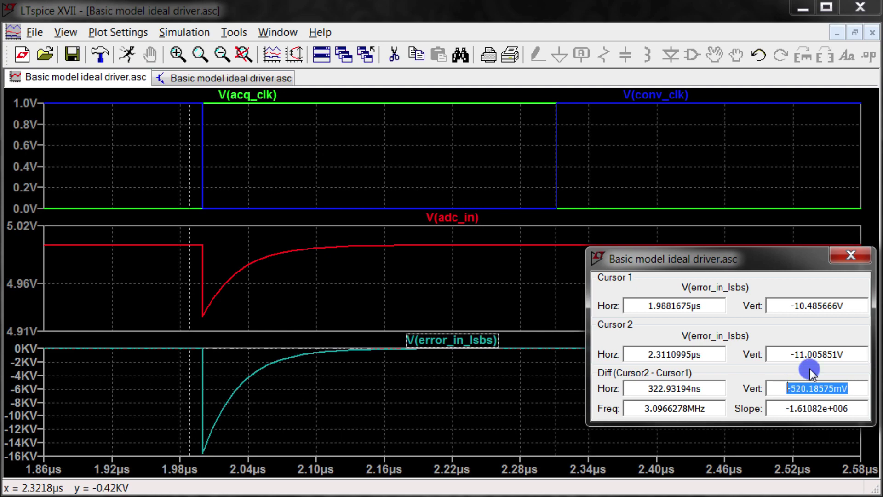
Step: Close the cursor readout and return to the Basic model ideal driver.asc schematic
left_click(855, 256)
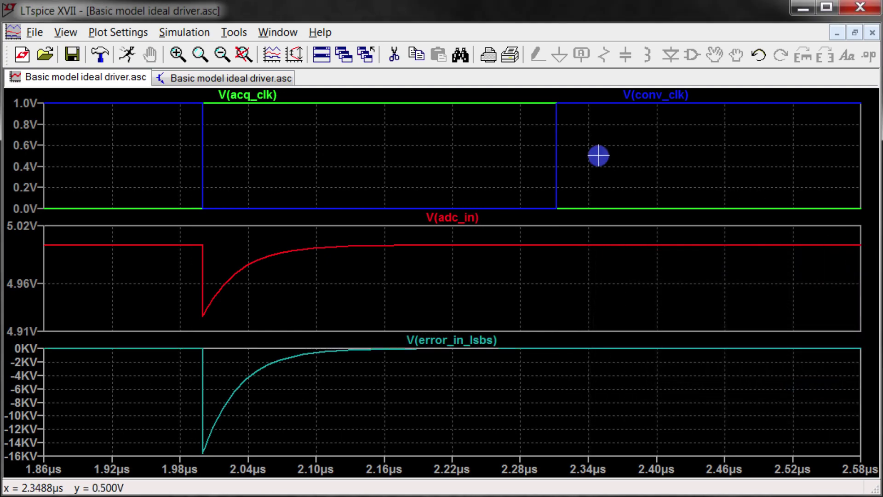
left_click(252, 77)
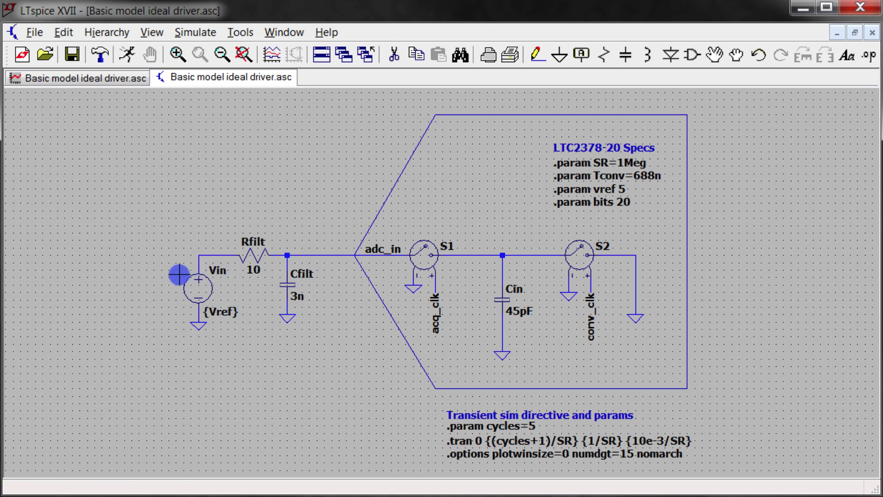
Step: Redo to bring back the ADA4610 buffer driving the 10 Ω / 3n filter
key("F9")
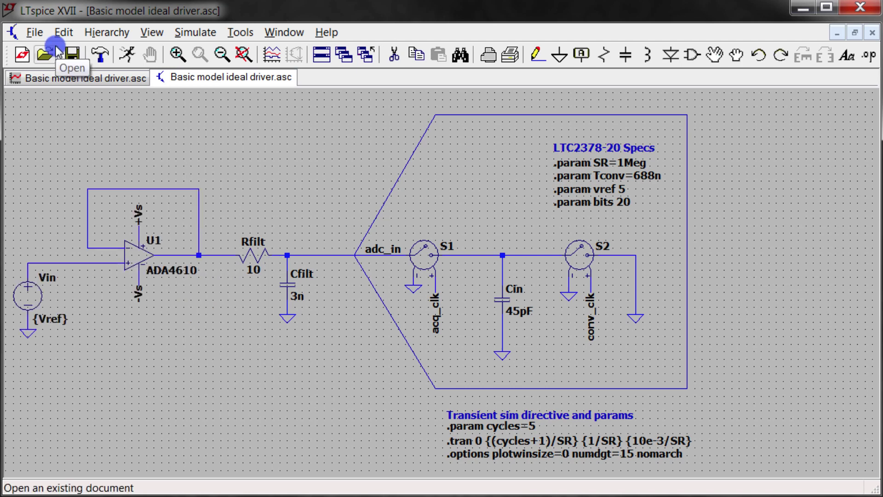
Step: Rerun with the ADA4610 buffer and zoom the maximized plot to 1.4–3.2 µs
left_click(130, 53)
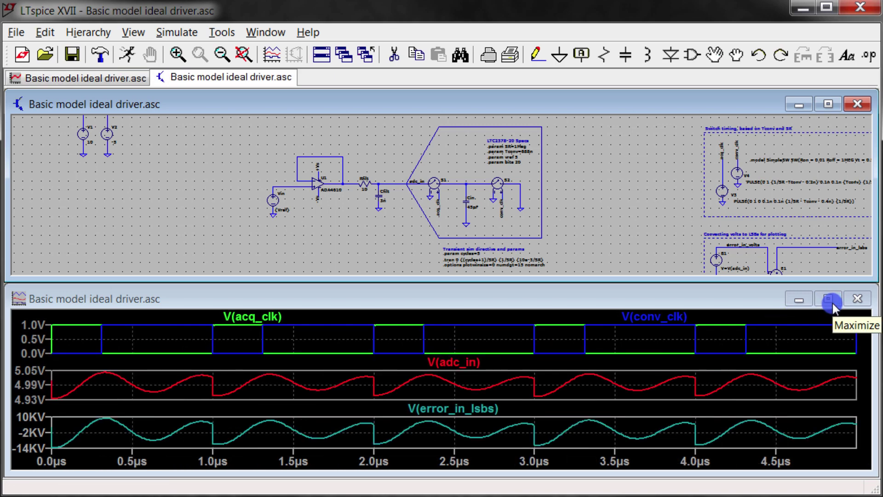
left_click(828, 299)
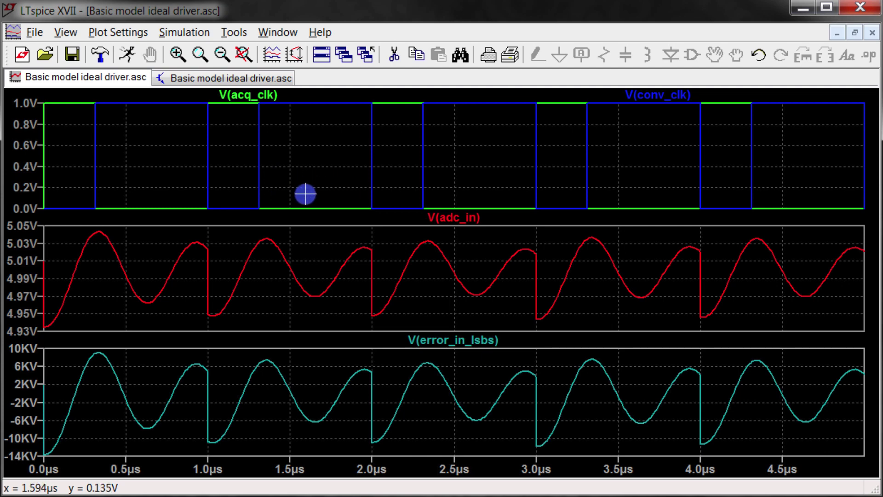
left_click_drag(305, 193, 558, 350)
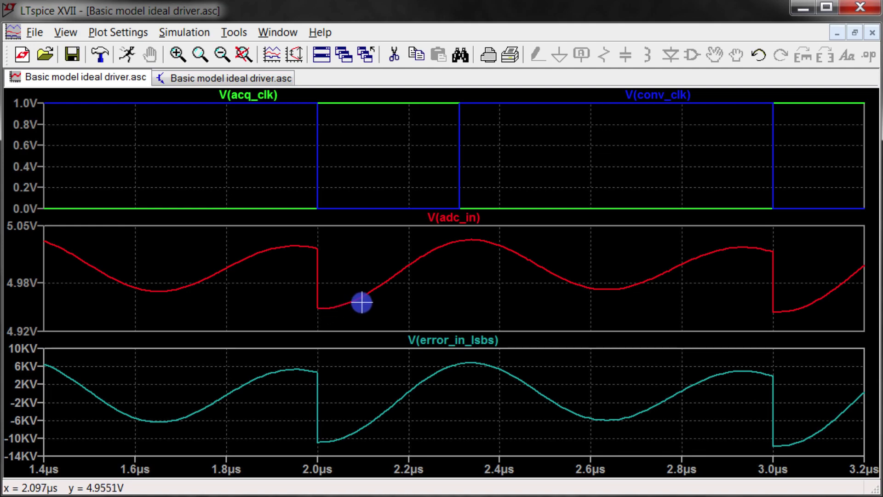
Step: Swap op-amp U1 for the ADA4807 model and rerun the transient simulation
left_click(262, 81)
left_click(692, 56)
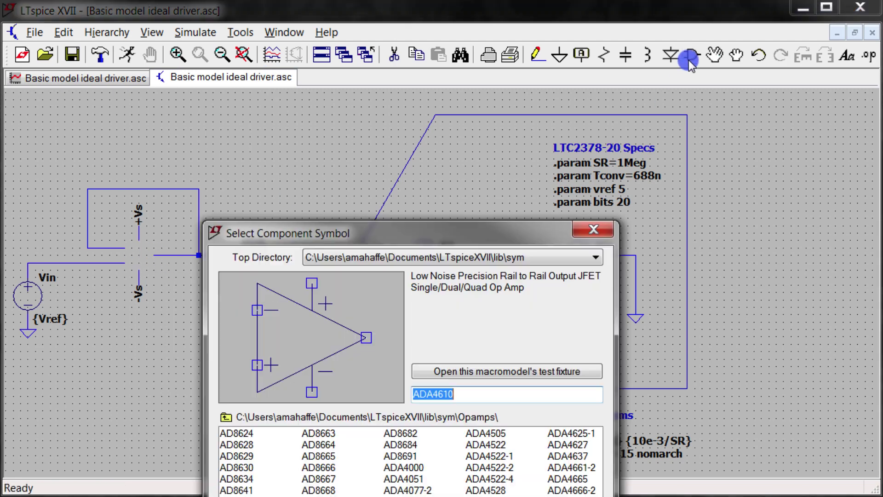
type("ADA4807")
key("Return")
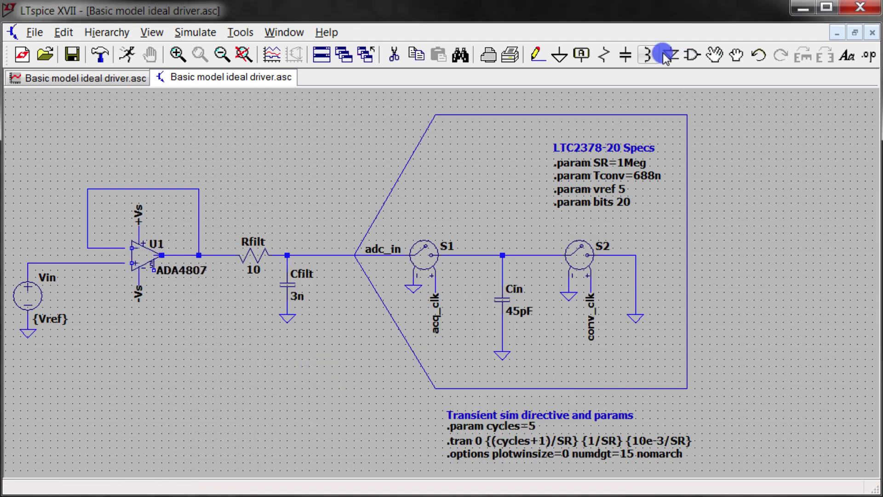
left_click(146, 250)
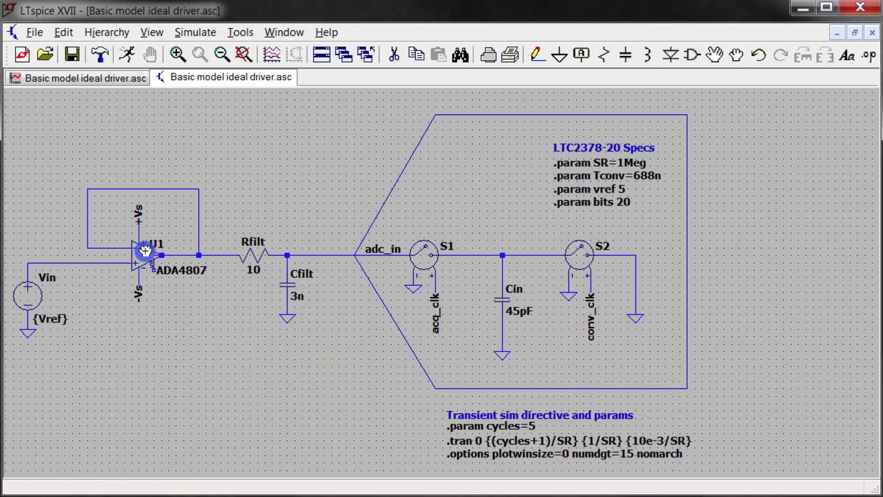
left_click(127, 55)
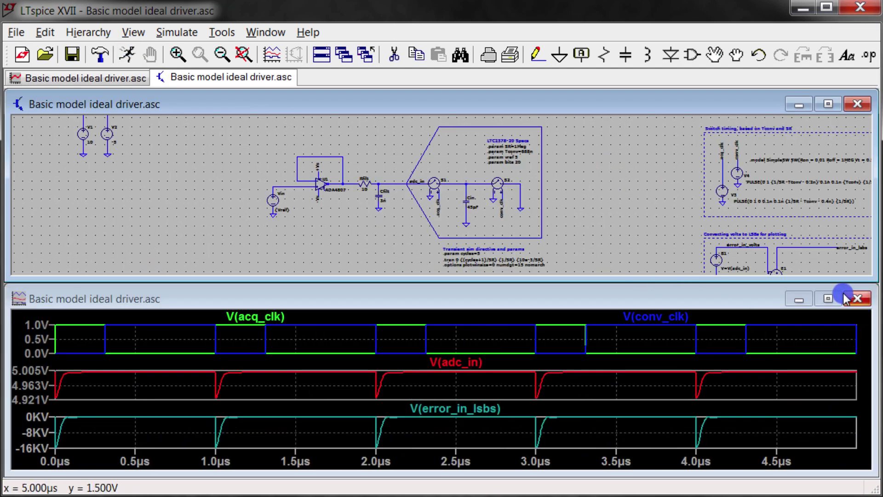
Step: Maximize the ADA4807 plot and zoom from 1.9–3.1 µs down to the adc_in settling tail
left_click(828, 298)
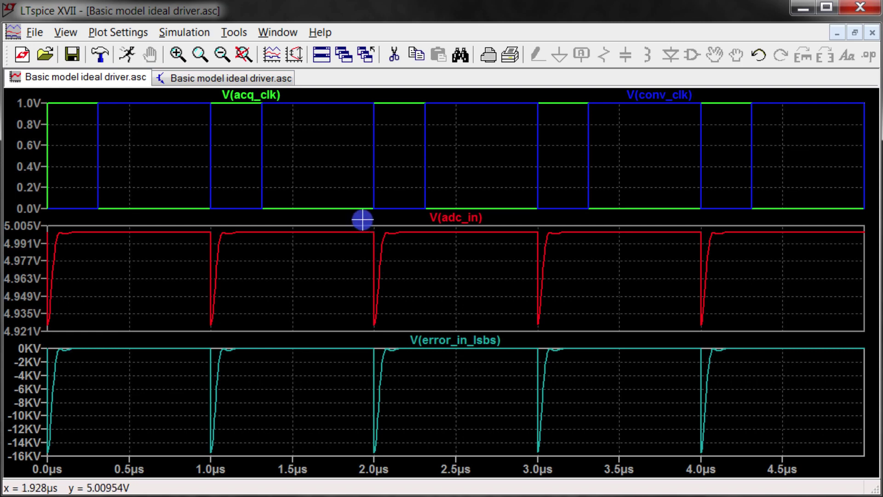
left_click_drag(362, 220, 553, 355)
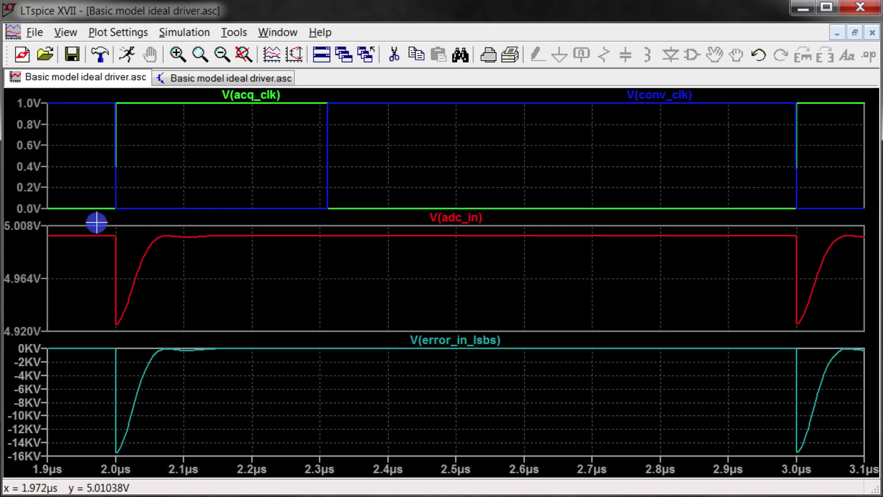
left_click_drag(92, 213, 381, 365)
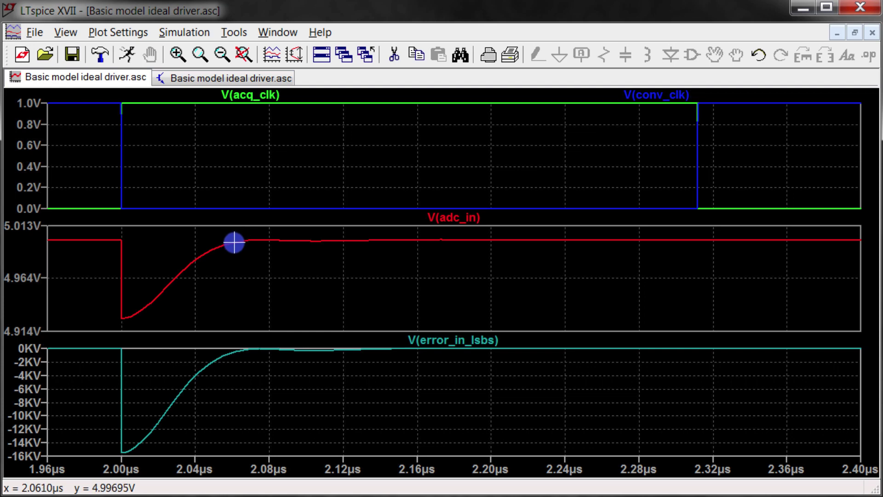
left_click_drag(109, 233, 730, 263)
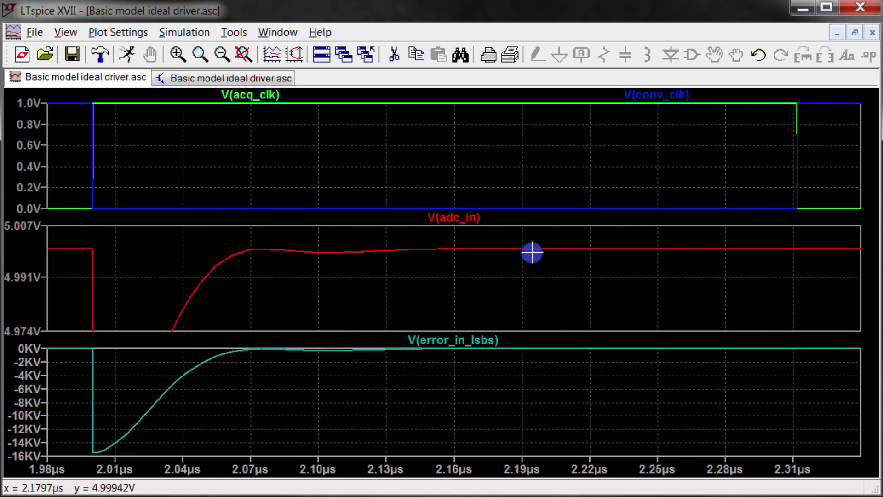
Step: Cursor V(error_in_lsbs) from the dip start to the settled trace, then return to the schematic
left_click(485, 340)
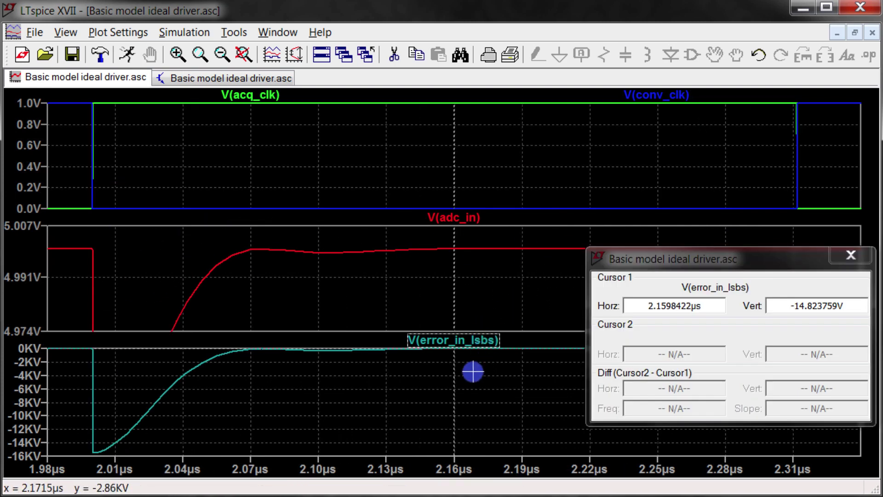
left_click_drag(451, 380, 78, 366)
left_click(496, 340)
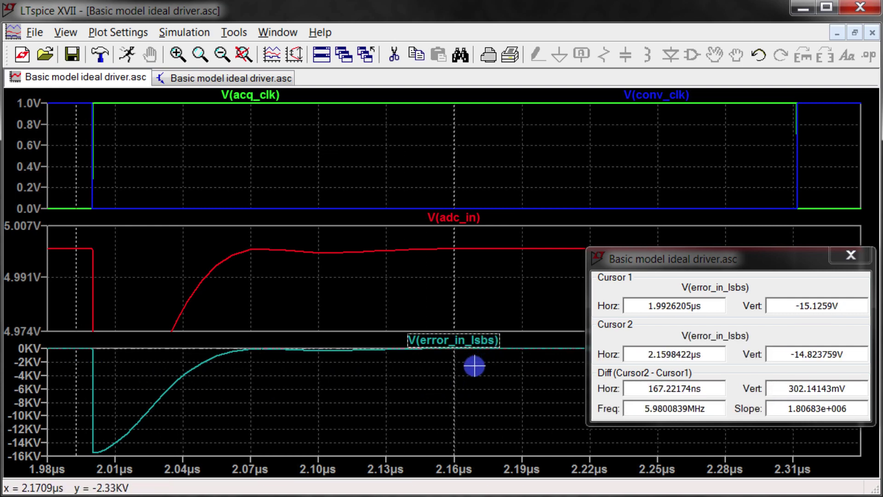
left_click_drag(454, 375, 795, 393)
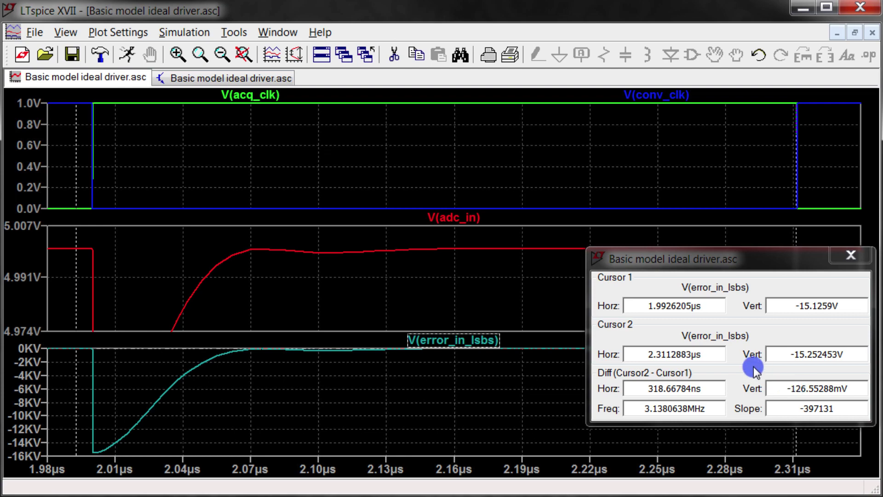
left_click(241, 76)
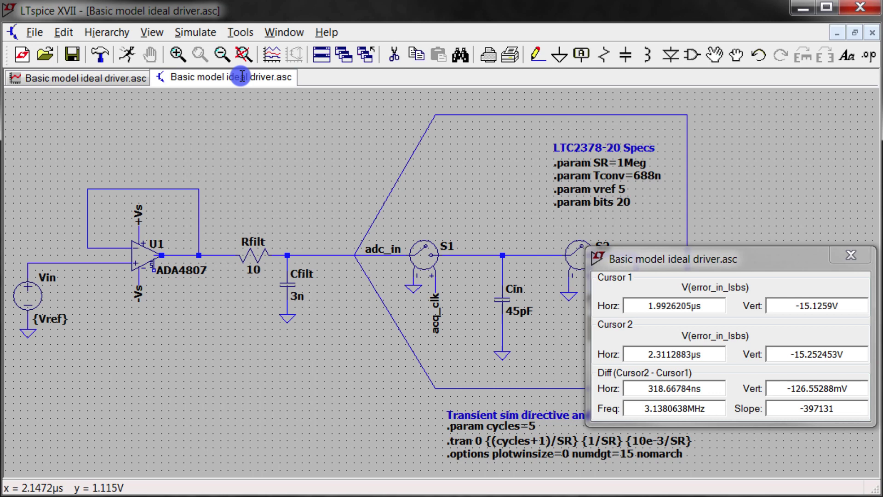
left_click(849, 256)
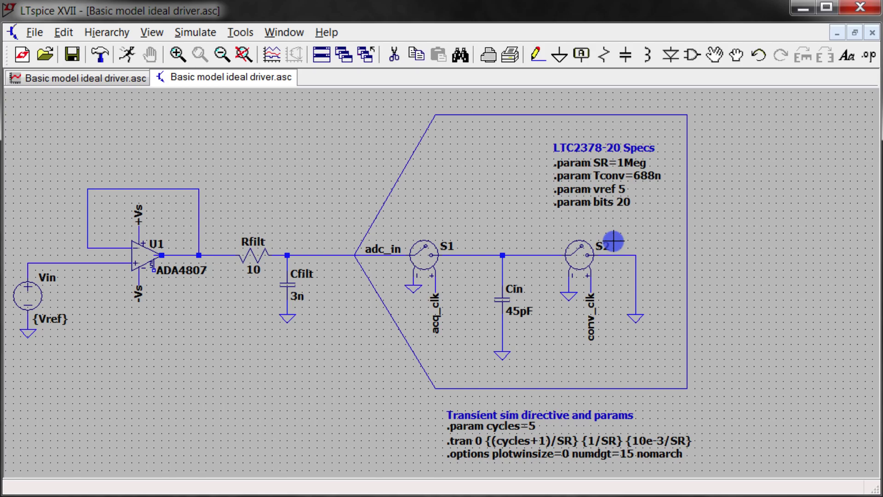